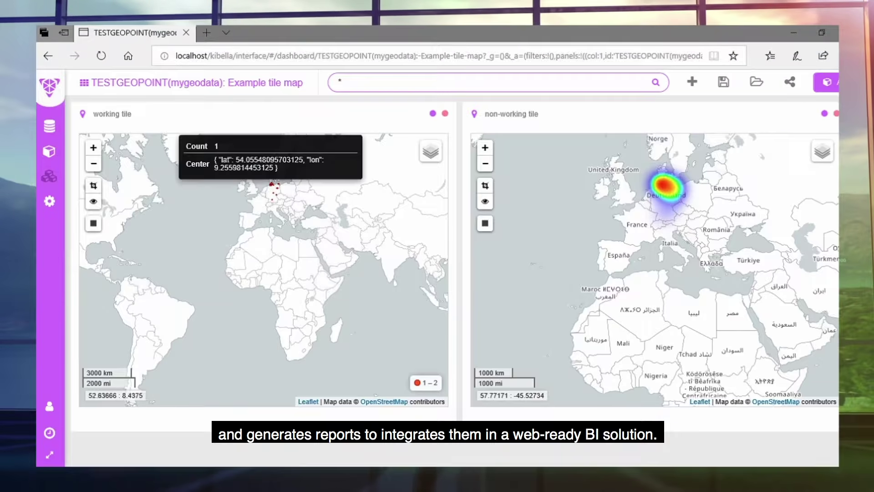
pyautogui.scroll(1, 292, 203)
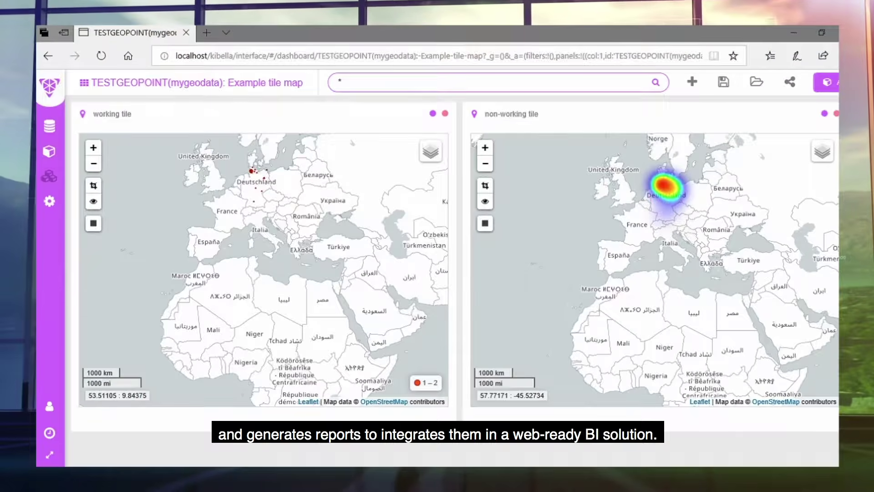